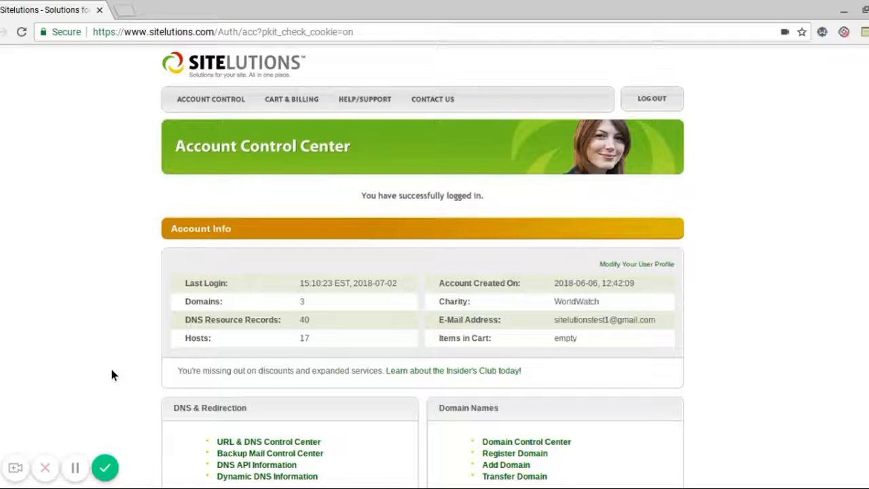
- Open the URL & DNS Control Center and bring up the host list for websby.us
scroll(139, 370, down, 1)
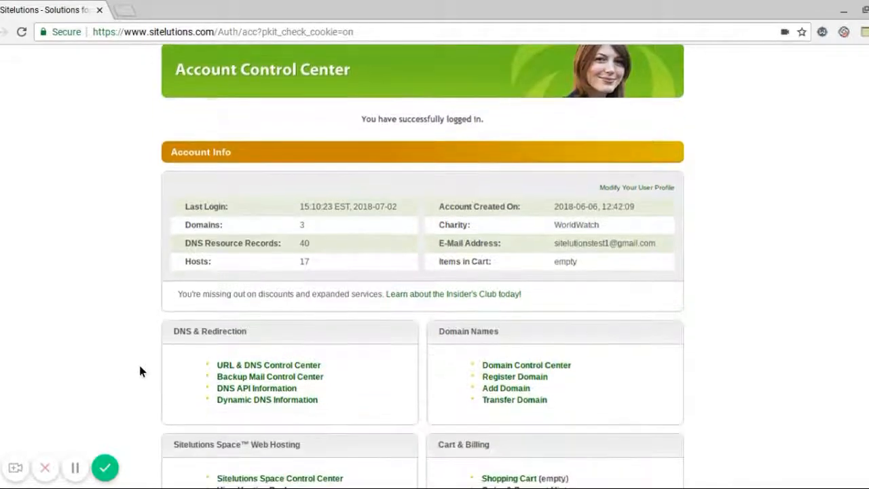
click(258, 366)
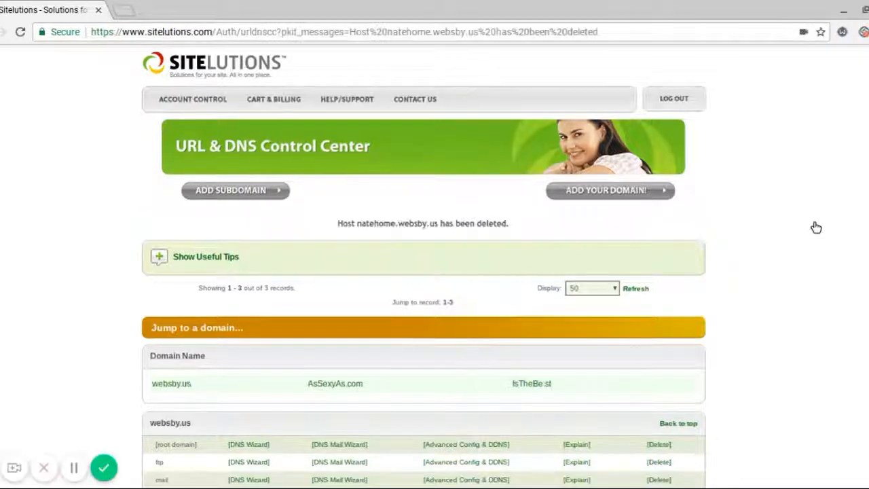
scroll(757, 227, down, 2)
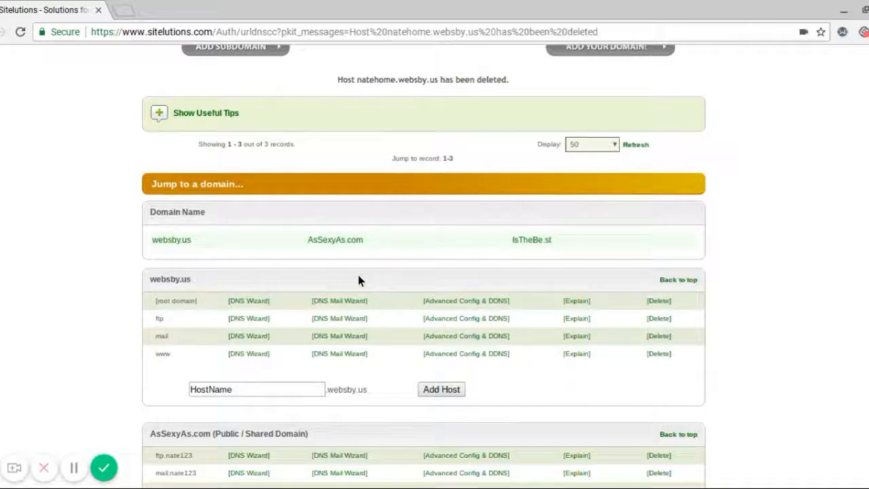
click(249, 356)
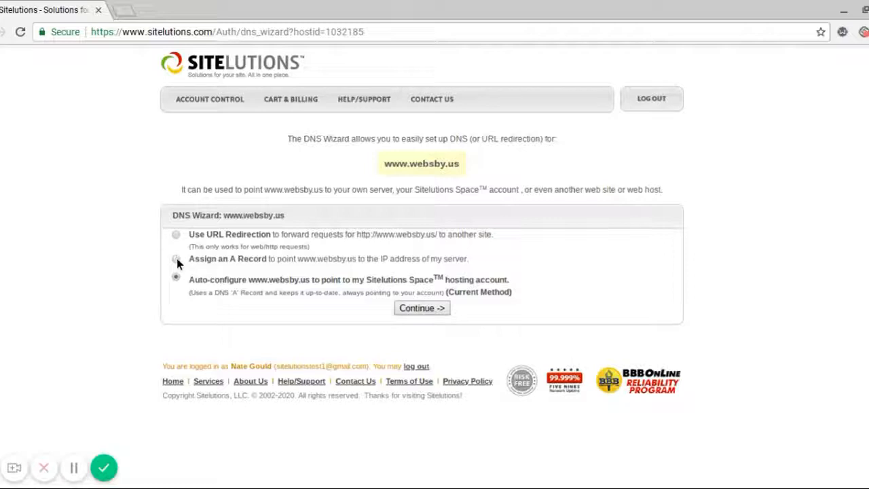
key(alt+Left)
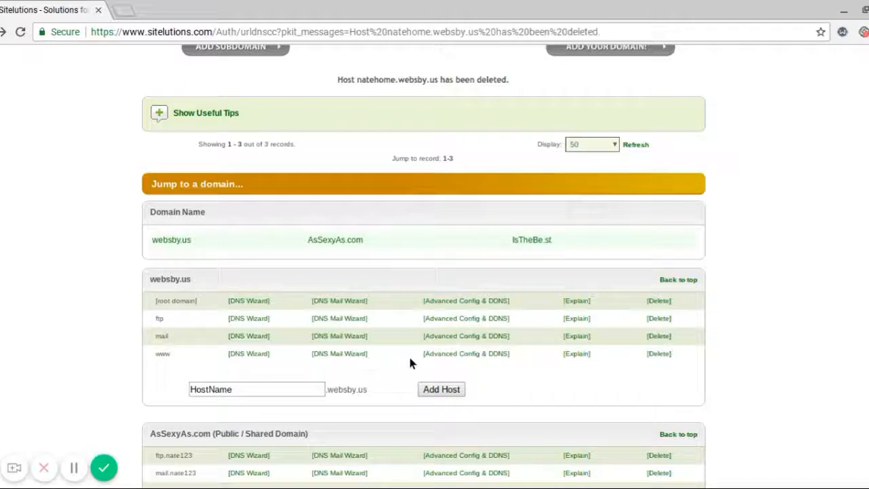
click(455, 356)
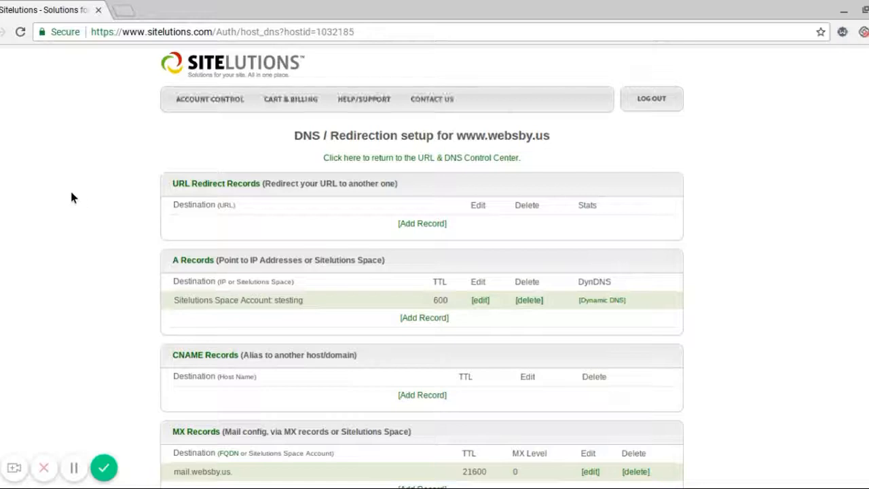
scroll(71, 193, down, 1)
scroll(71, 197, down, 4)
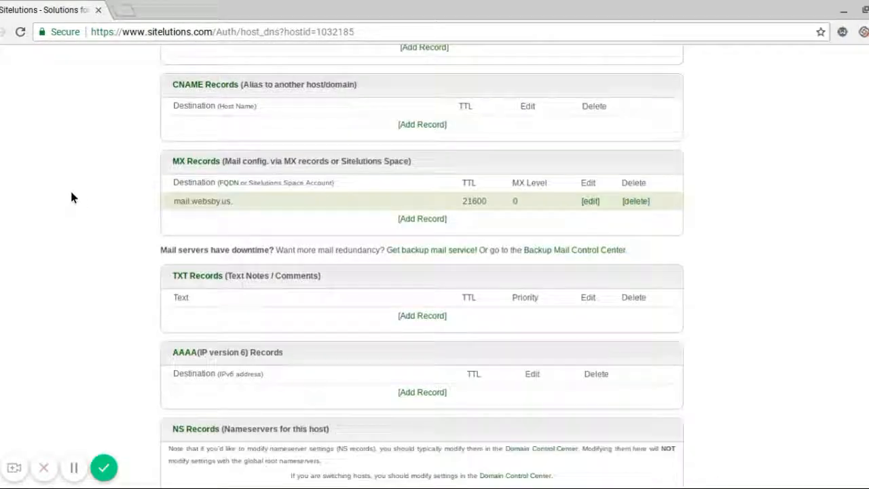
scroll(72, 197, up, 5)
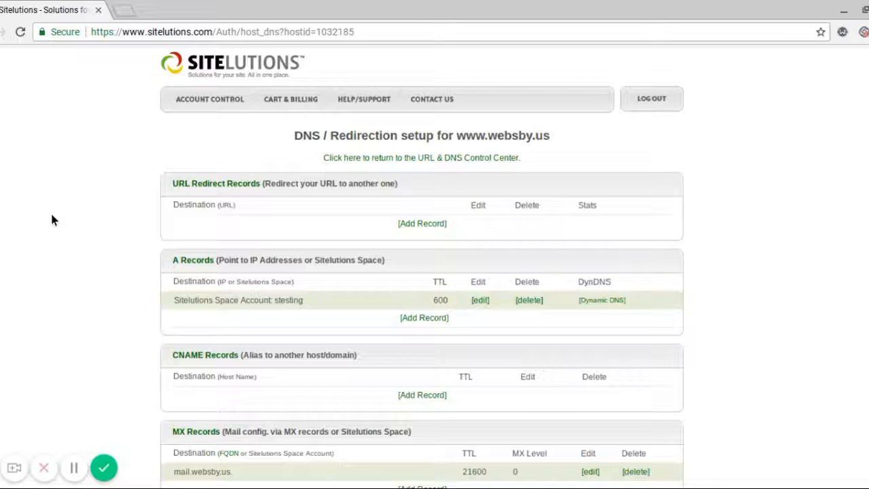
key(alt+Left)
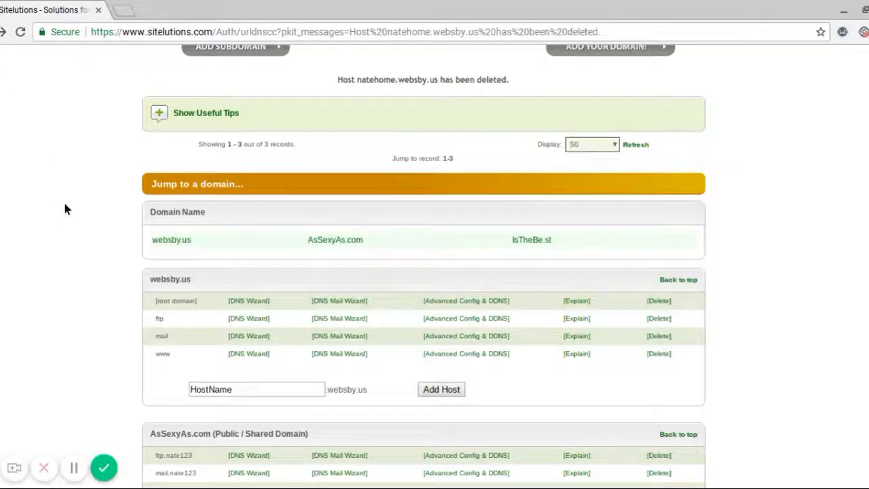
- Add a new host named natehome to the websby.us domain
click(250, 389)
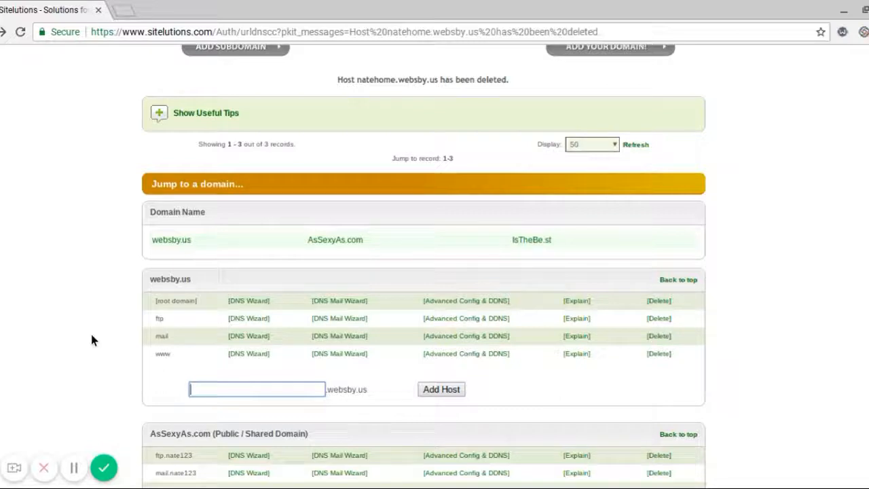
click(211, 391)
click(211, 402)
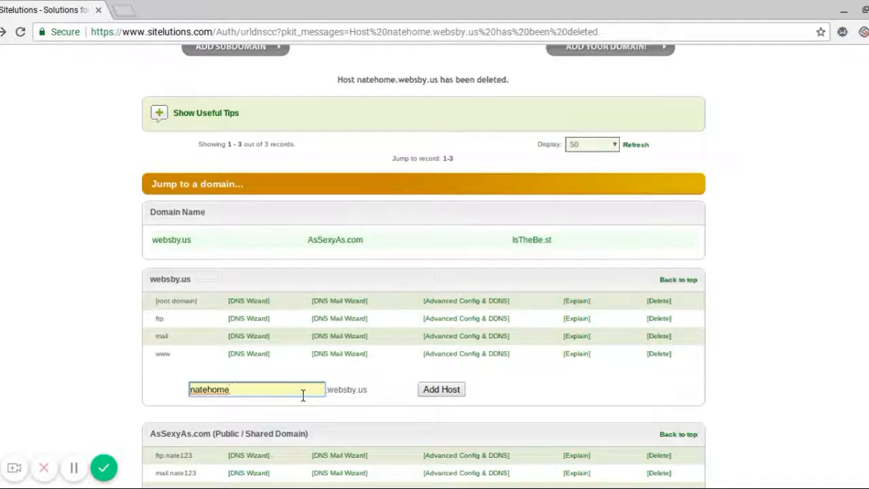
click(424, 389)
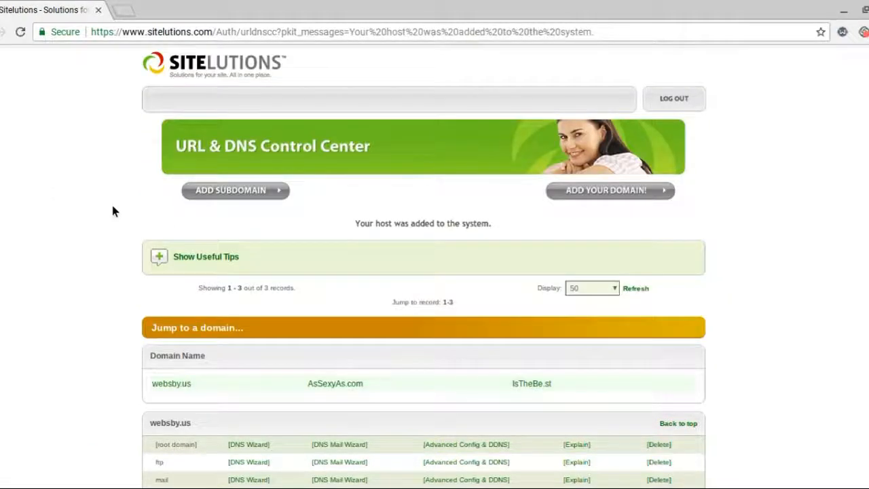
- Start a new A record in the advanced configuration of natehome.websby.us with IP address 1.2.3.4
scroll(192, 247, down, 3)
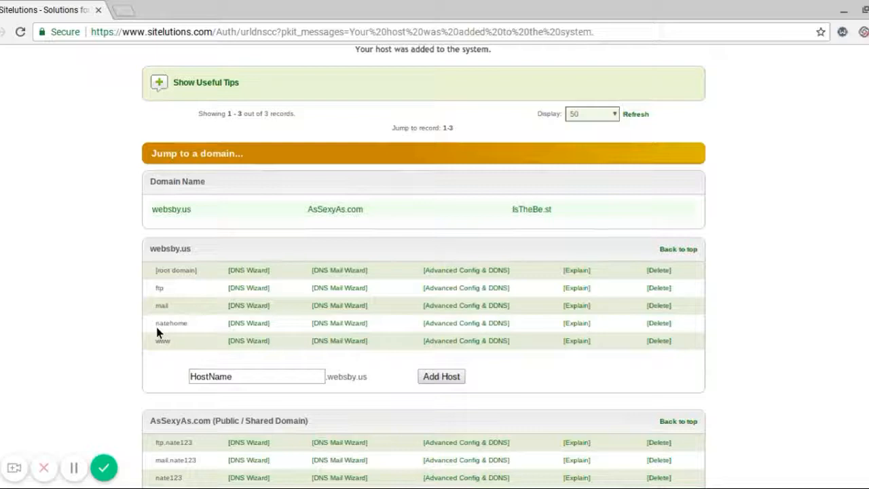
click(440, 325)
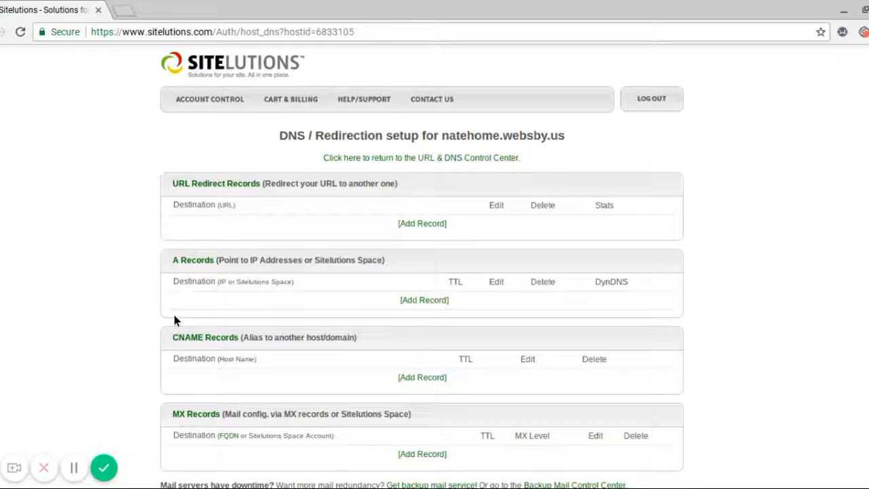
click(422, 300)
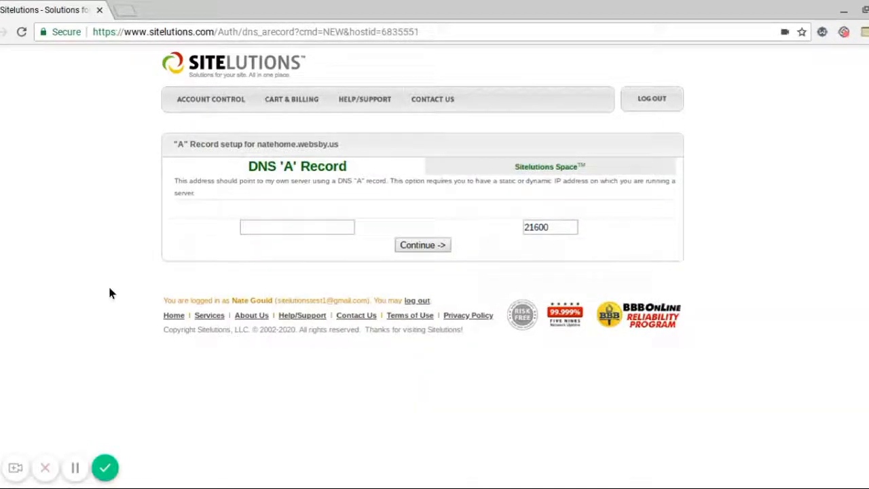
click(260, 227)
text(1)
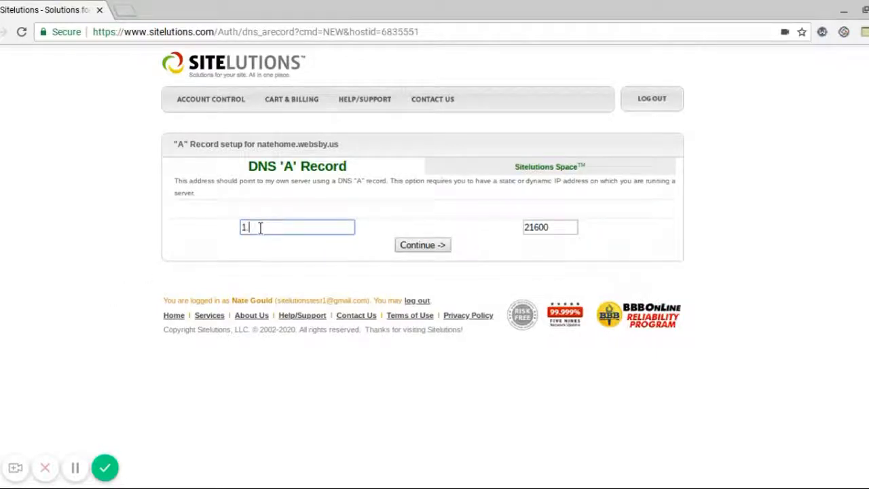
text(.2.3.4)
click(163, 225)
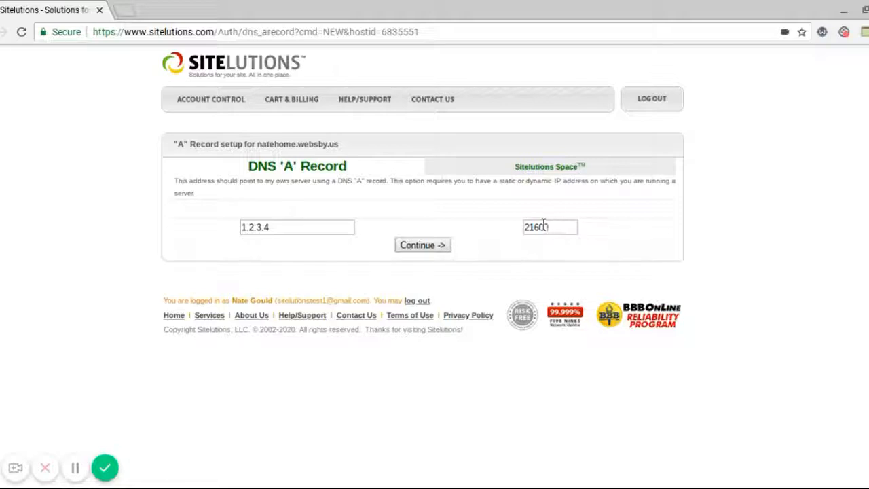
- Try to submit the natehome.websby.us A record with a TTL of 10
drag(556, 226, 521, 226)
key(BackSpace)
text(10)
click(422, 245)
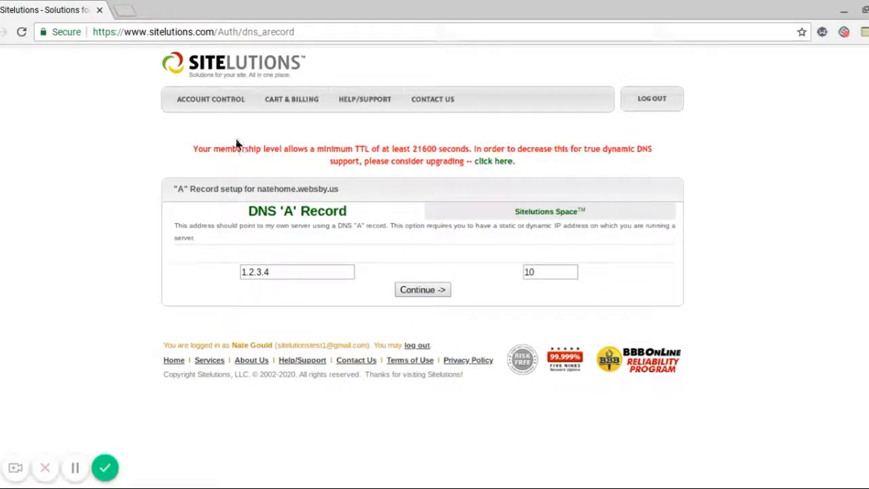
- Check the DDNS Minimum TTL of each membership level in the upgrade comparison and return to the A record setup
mouse_move(394, 101)
click(493, 162)
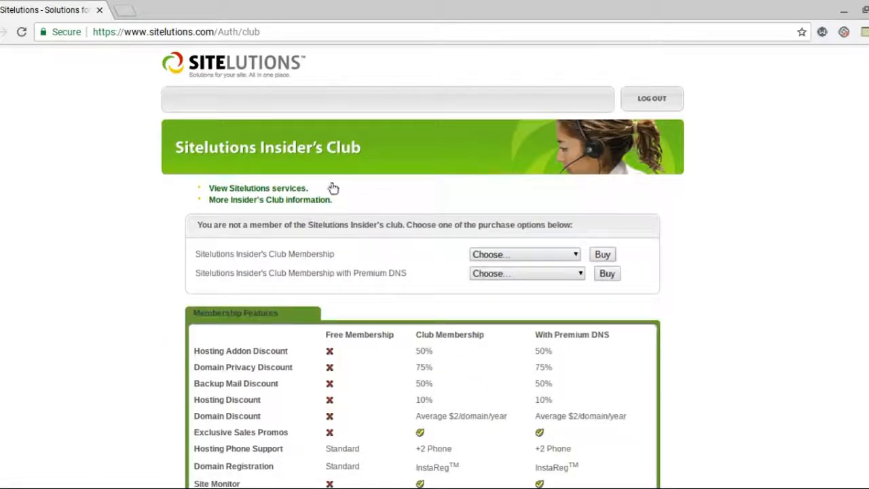
scroll(62, 236, down, 3)
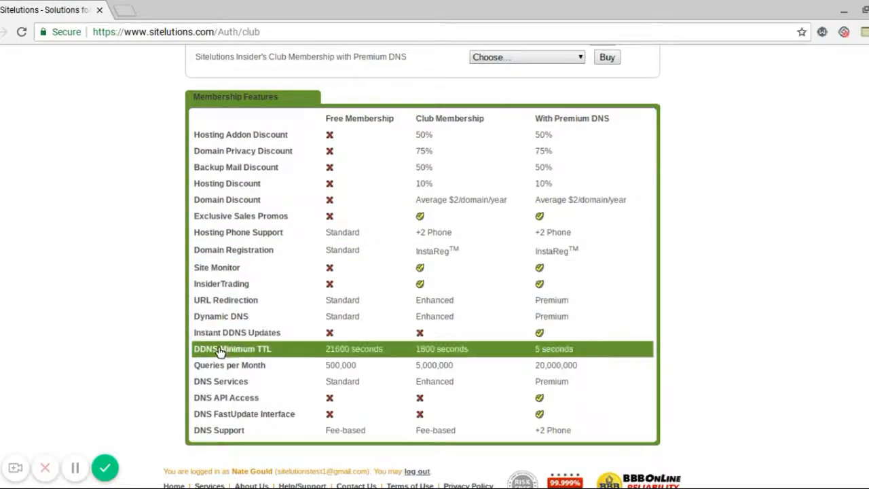
mouse_move(219, 350)
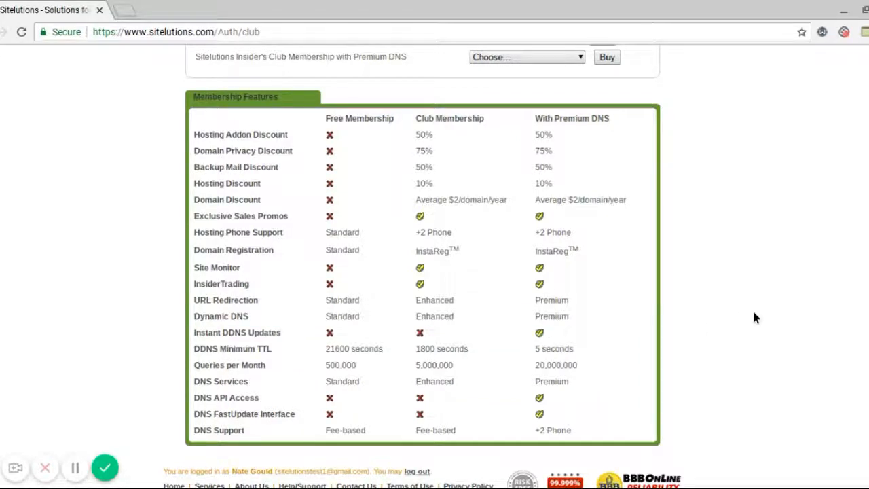
mouse_move(558, 353)
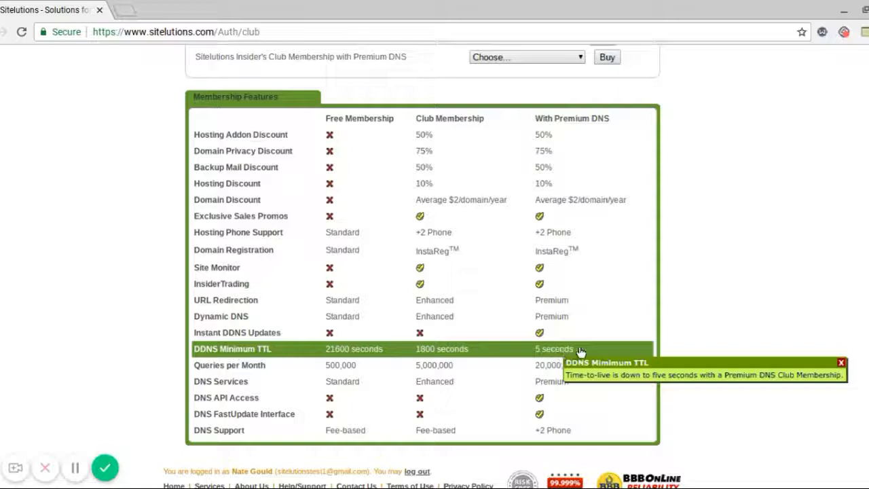
click(0, 32)
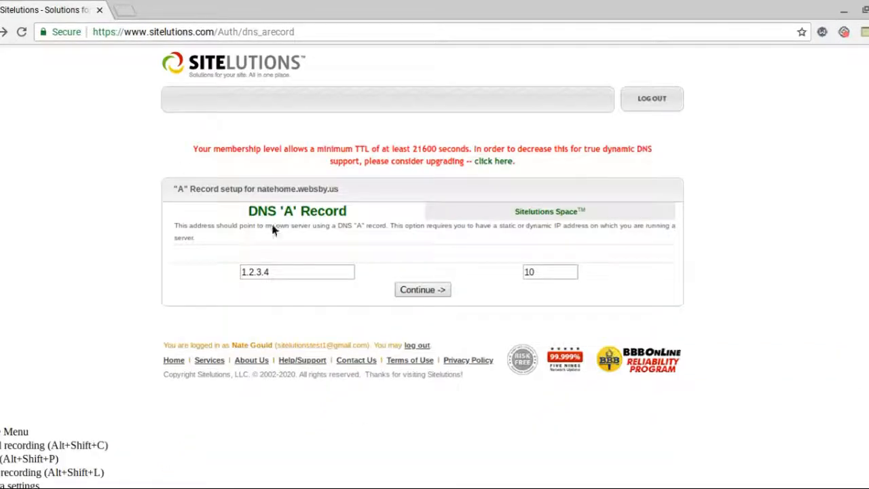
- Set the A record's TTL to 21600 and finish creating the record for natehome.websby.us
drag(555, 273, 504, 275)
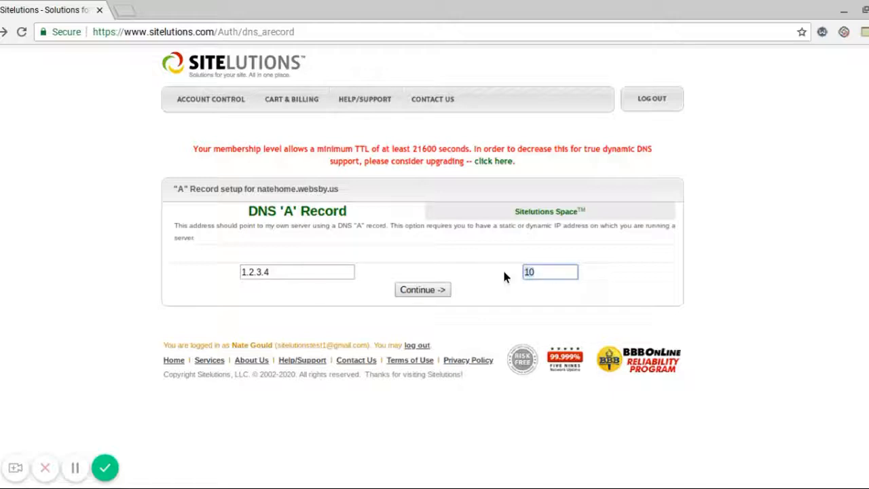
text(21600)
click(105, 468)
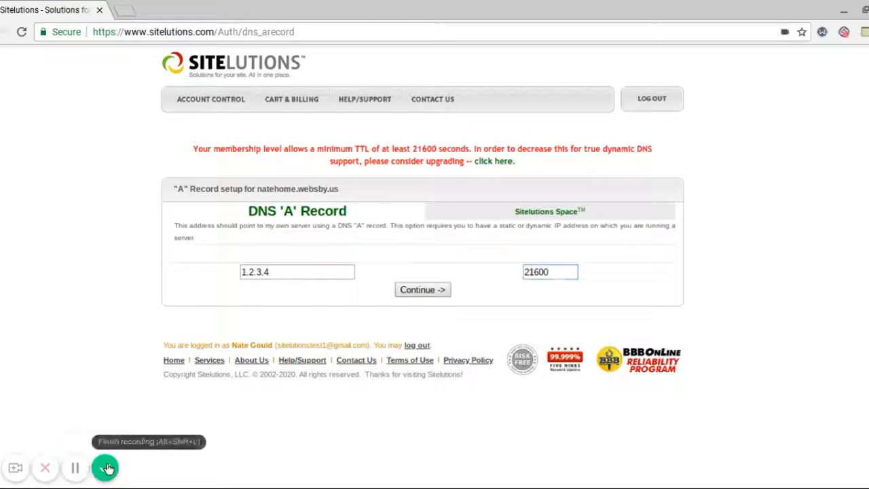
click(432, 287)
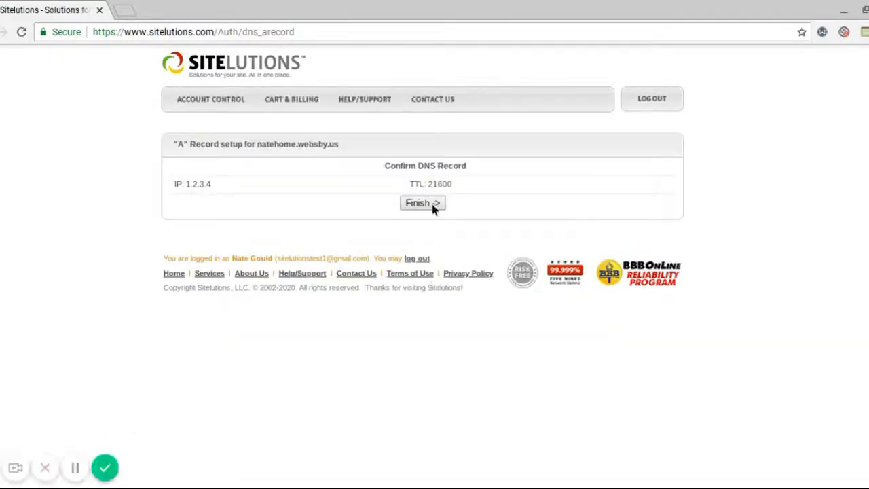
click(429, 203)
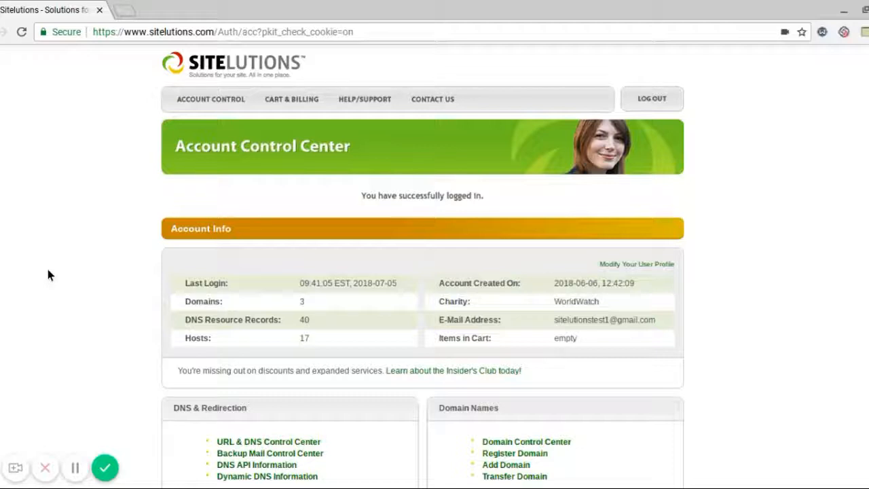
- Open the advanced DNS configuration of the websby.us root domain from the URL & DNS Control Center
click(272, 445)
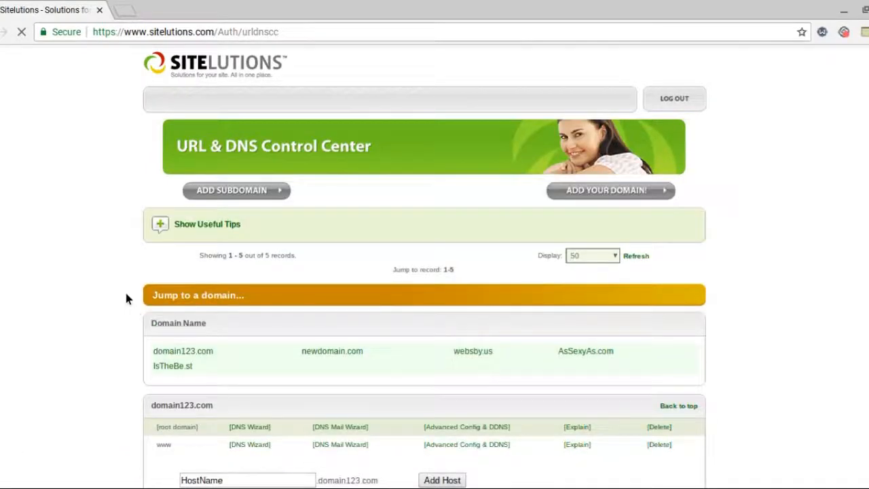
scroll(126, 296, down, 5)
scroll(126, 299, down, 4)
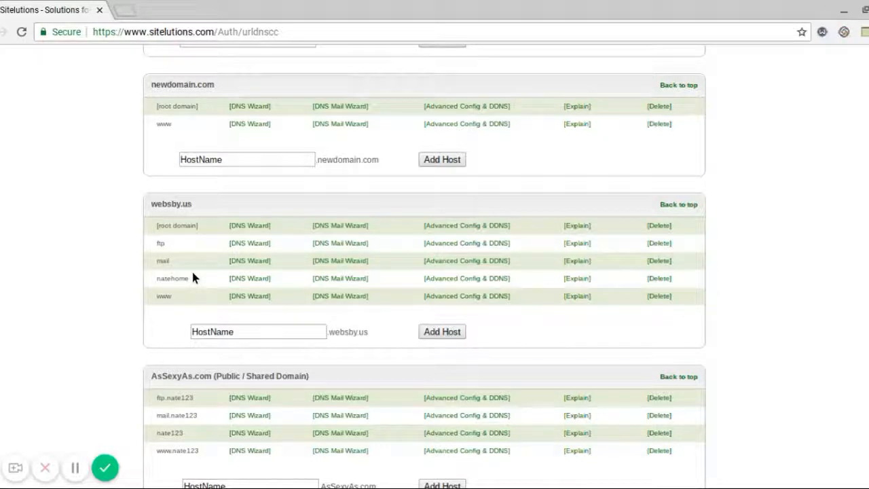
click(457, 226)
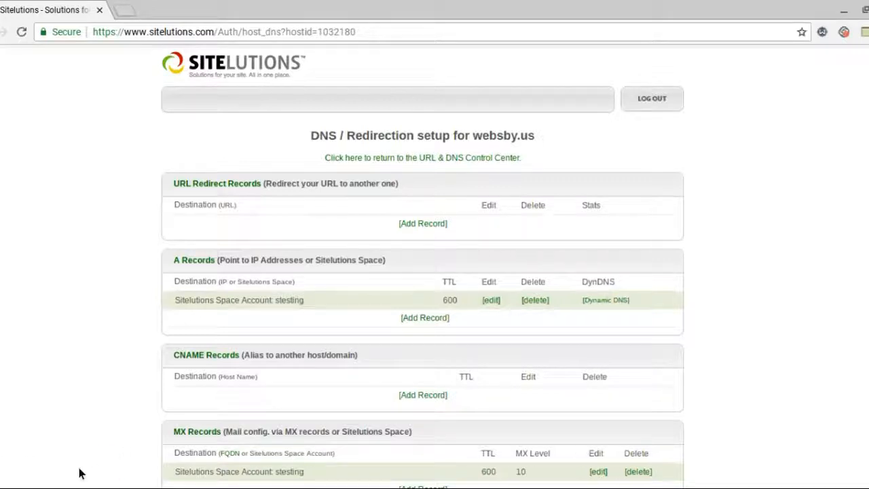
mouse_move(95, 468)
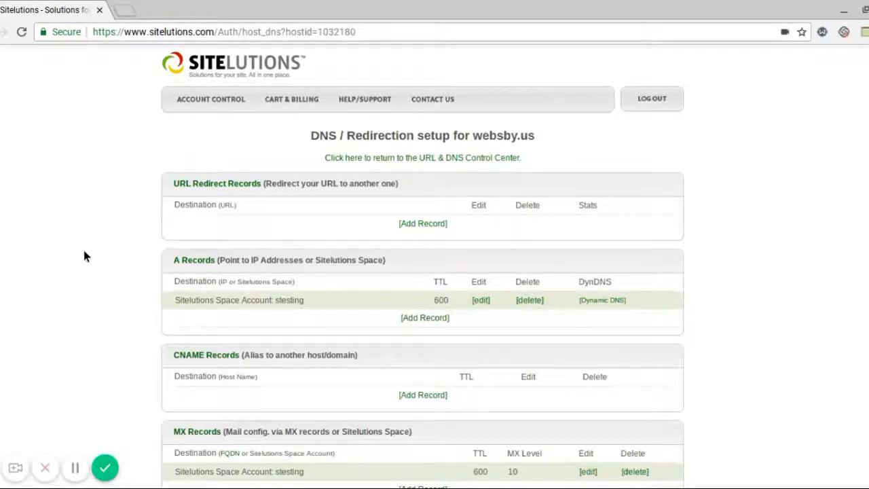
- Delete the existing MX record of websby.us that points to the Sitelutions Space account
scroll(83, 247, down, 3)
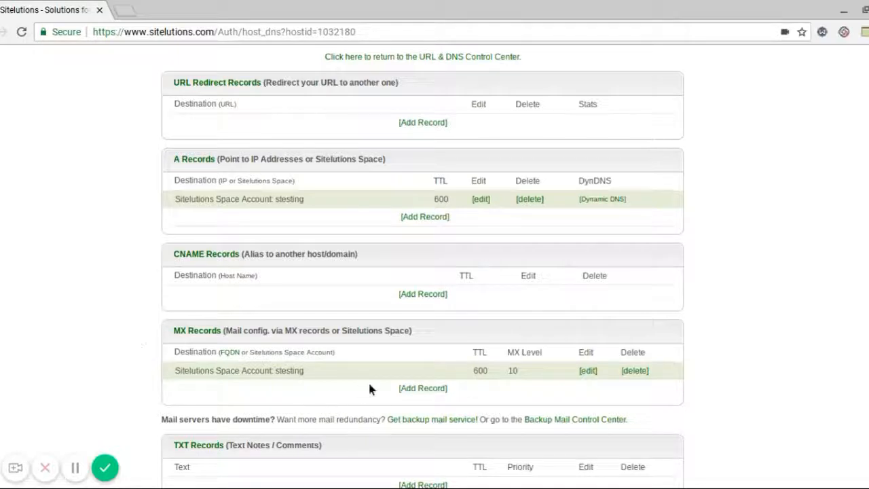
click(635, 371)
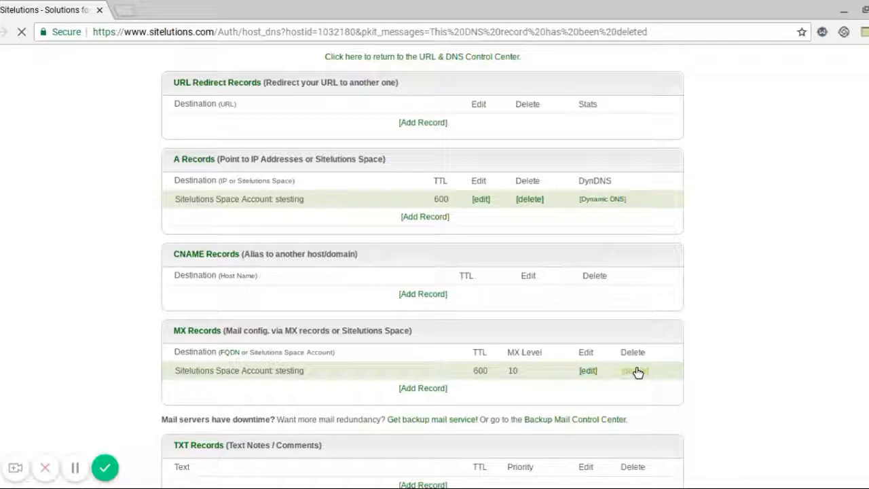
scroll(175, 261, down, 2)
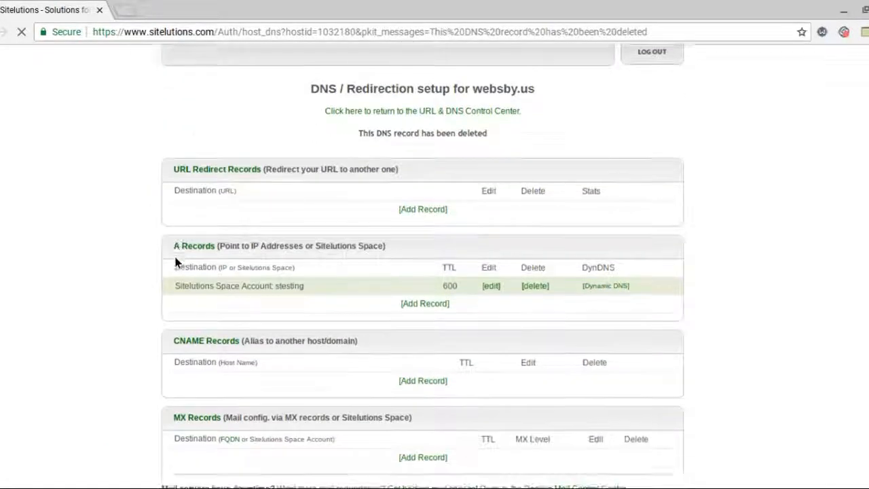
scroll(176, 261, down, 3)
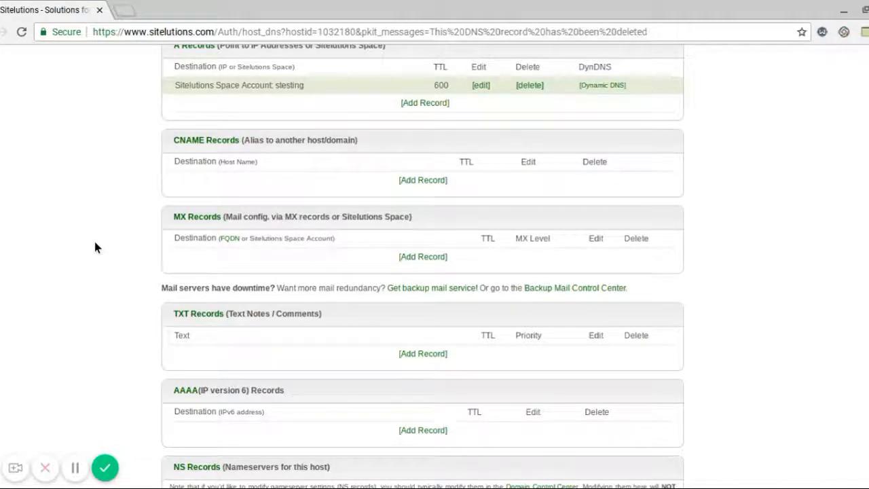
- Start a new MX record for websby.us and enter example.google.com. with its trailing dot as the host name
click(412, 259)
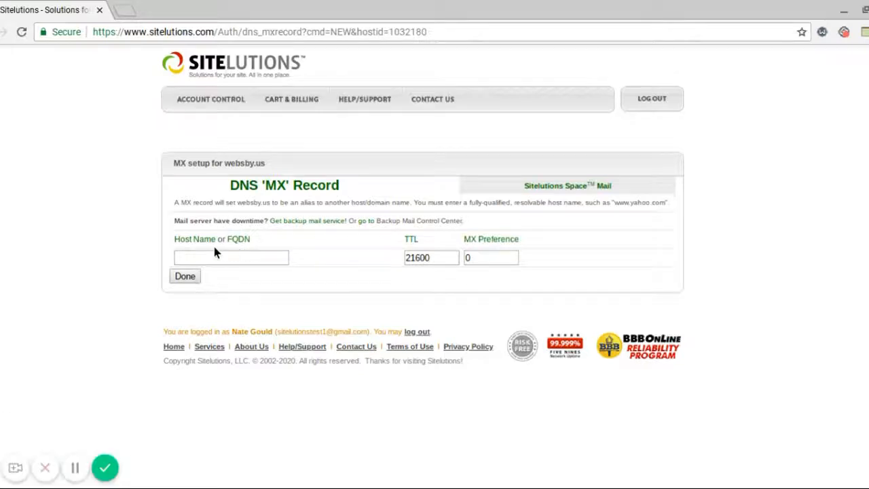
click(206, 252)
click(198, 270)
click(47, 223)
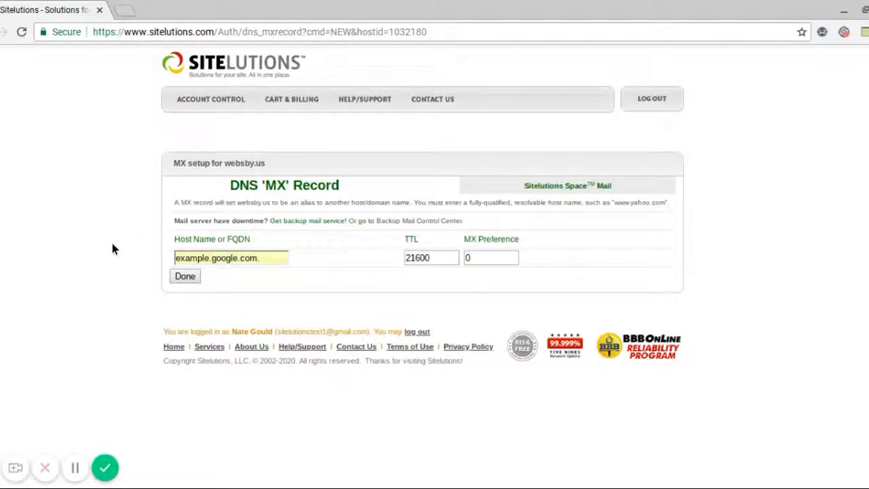
click(277, 254)
click(305, 246)
- Set the MX preference to 1, save the MX record, and check its entry in the websby.us record list
click(474, 257)
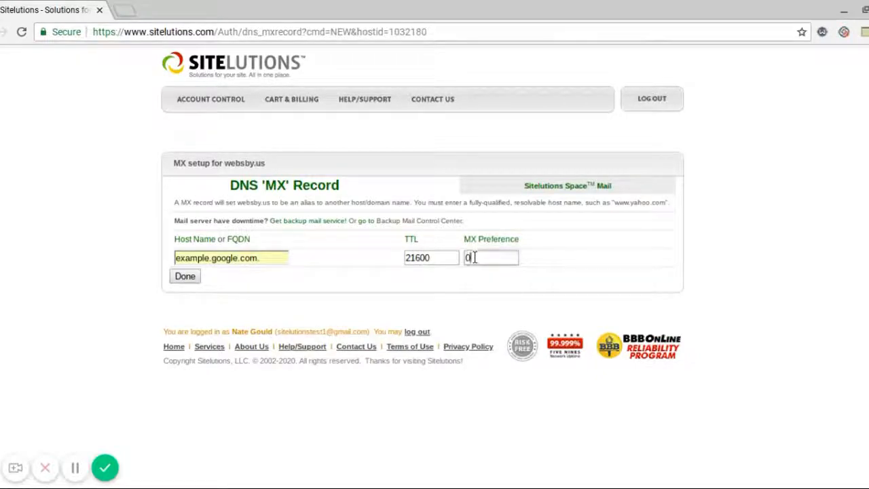
key(BackSpace)
text(1)
click(431, 296)
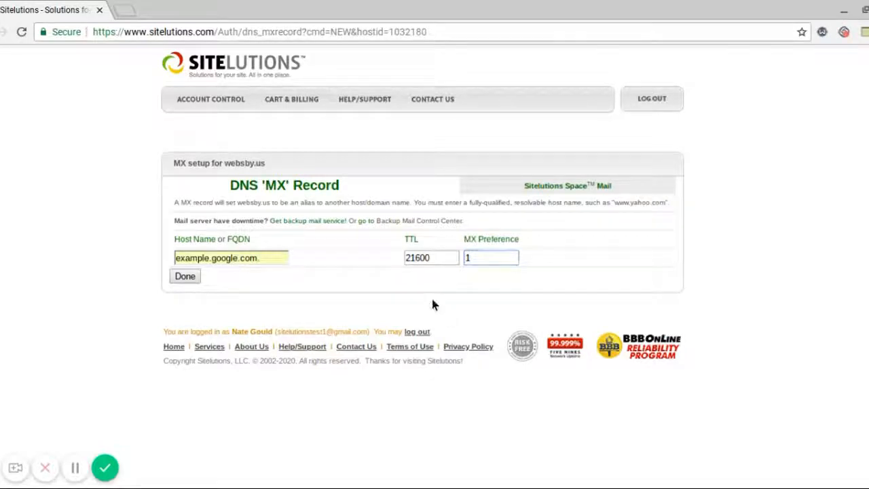
click(185, 276)
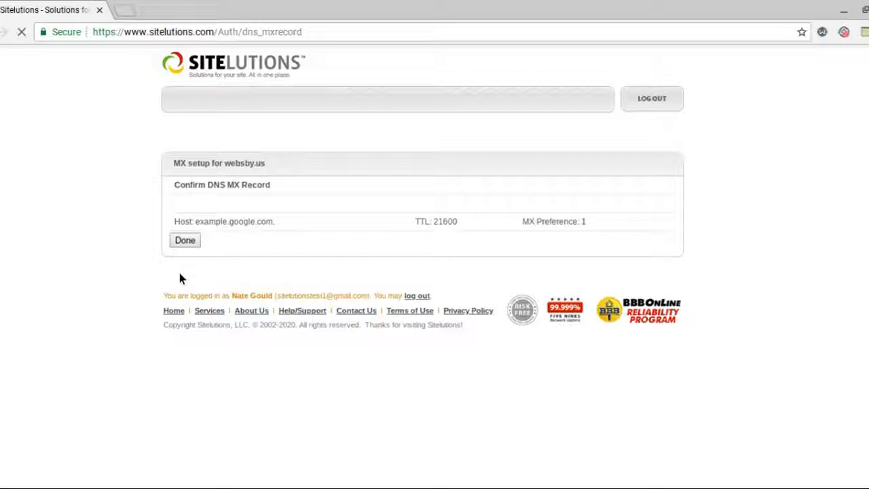
click(186, 241)
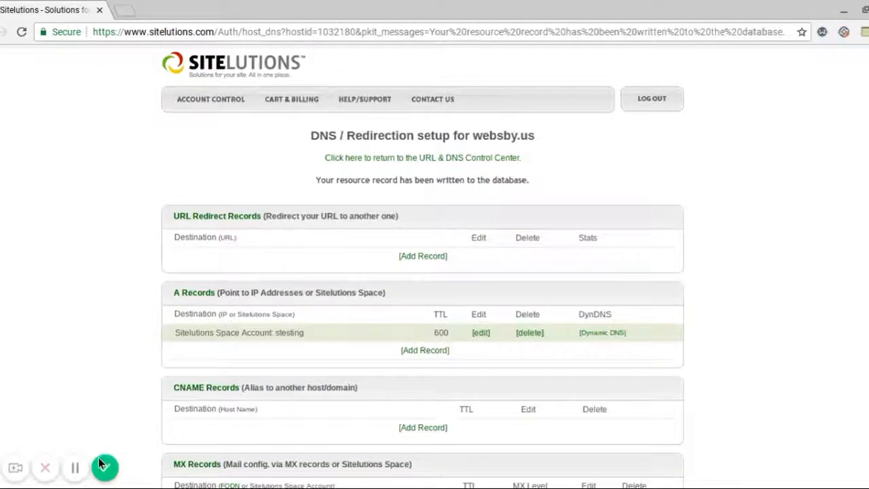
scroll(120, 409, down, 3)
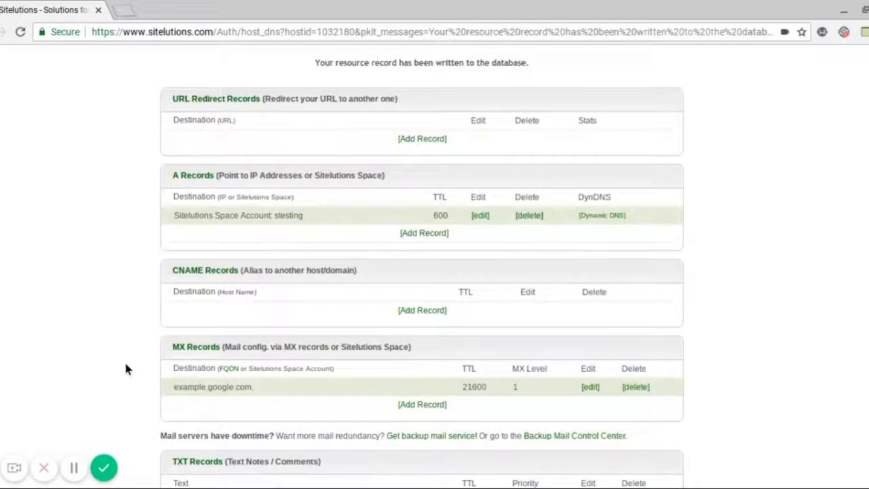
drag(173, 387, 259, 387)
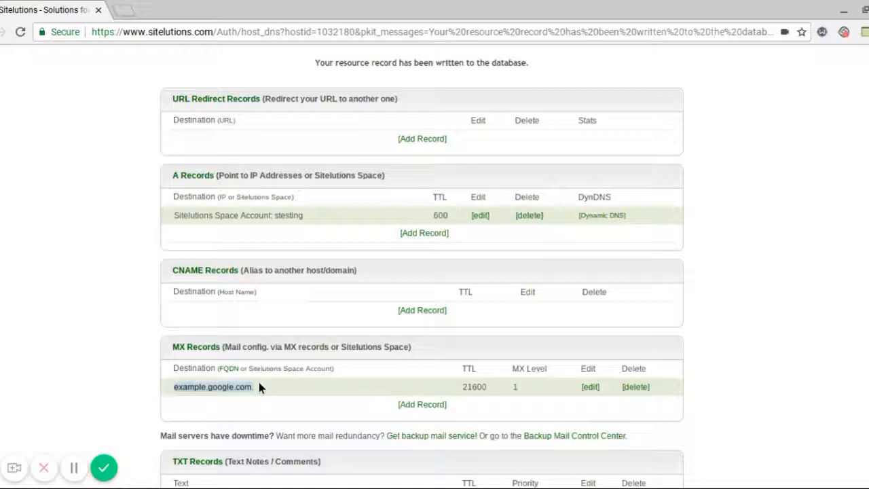
click(84, 360)
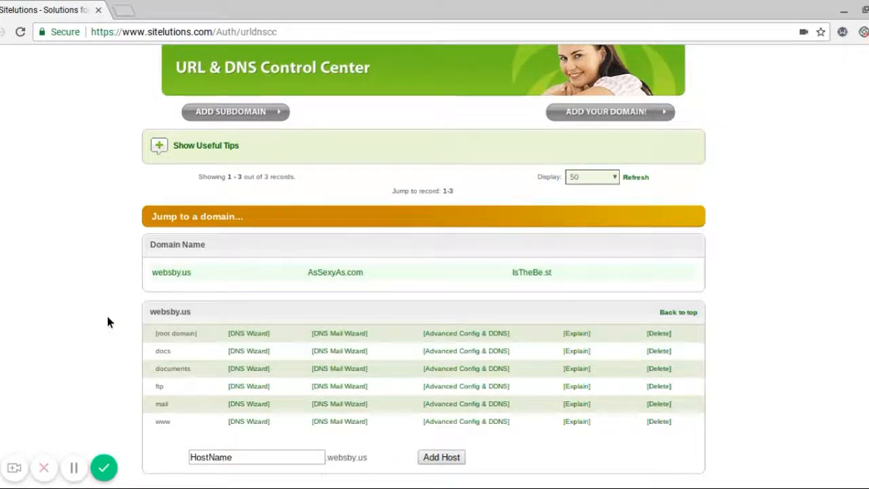
- Open the advanced DNS configuration of the docs host under websby.us
scroll(107, 321, down, 1)
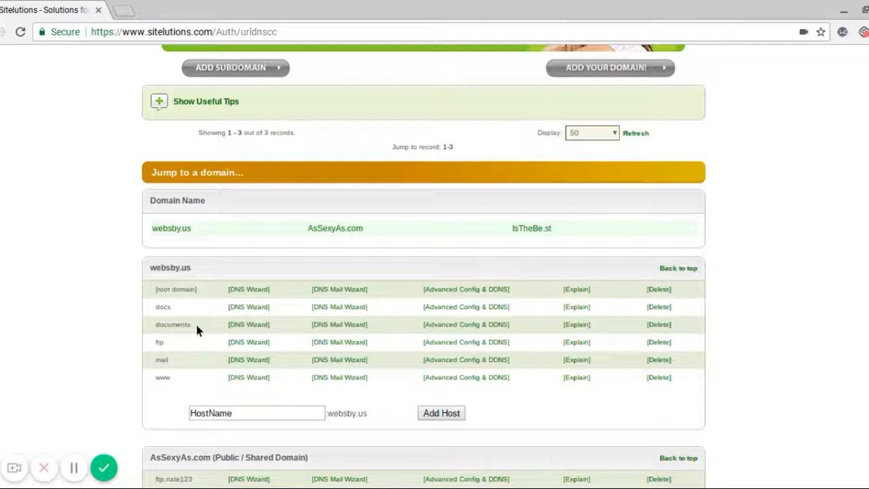
click(442, 309)
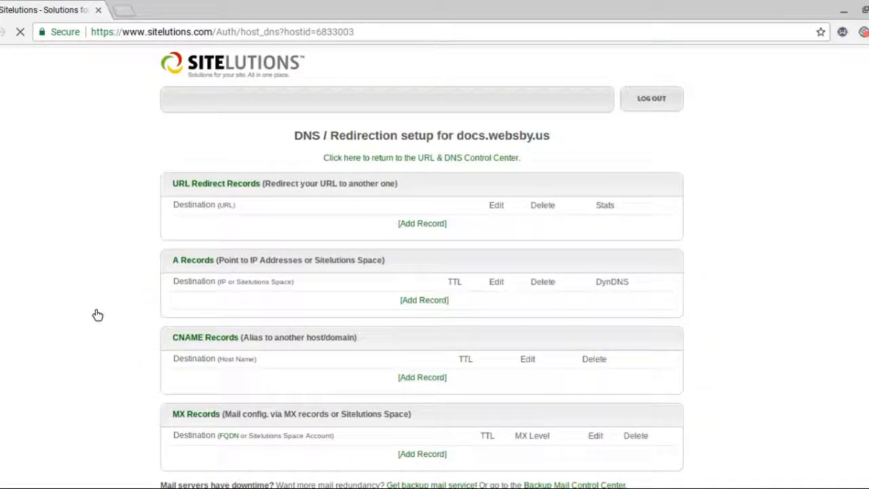
scroll(98, 315, down, 1)
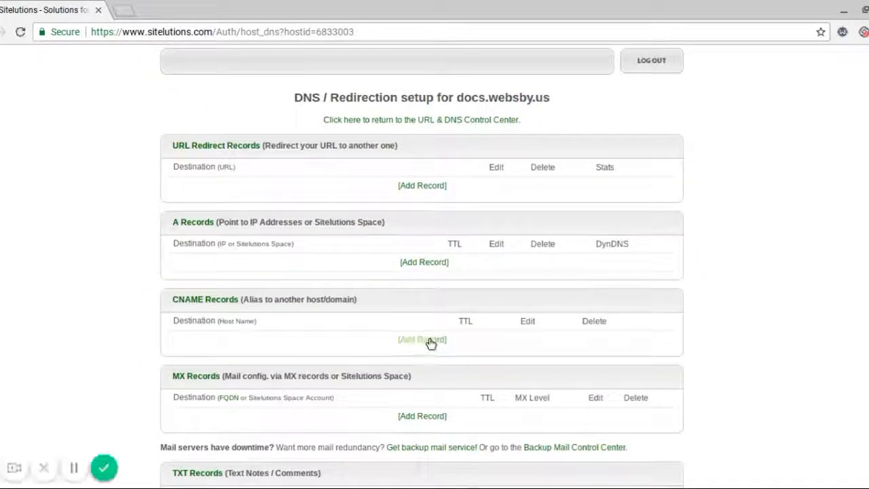
- Add a CNAME record for docs.websby.us with documents.websby.us as the host name and proceed to its confirmation
click(430, 342)
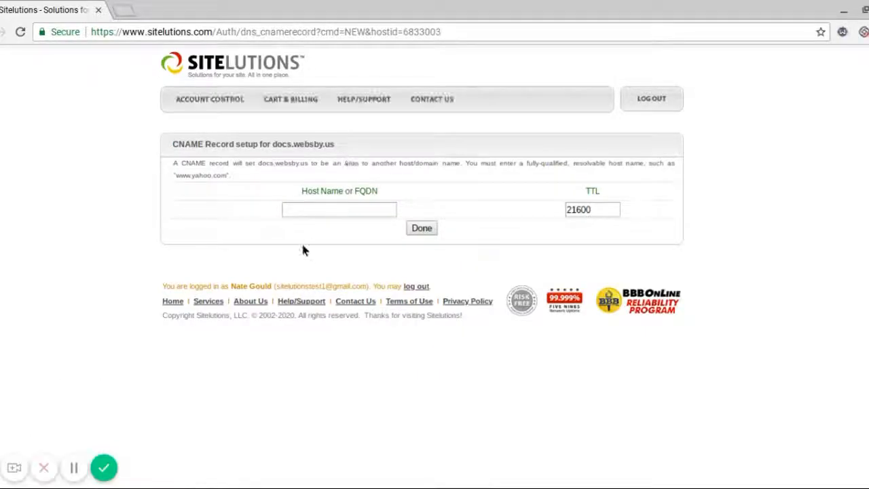
click(303, 212)
text(do)
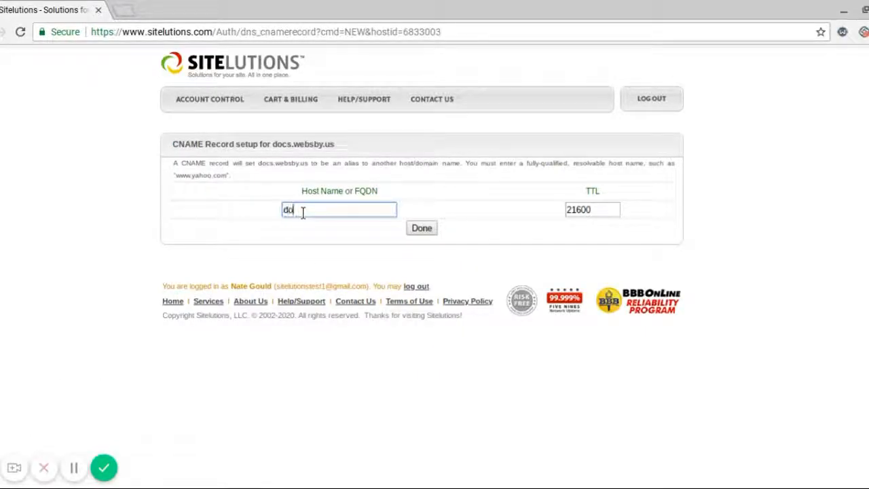
text(cuments)
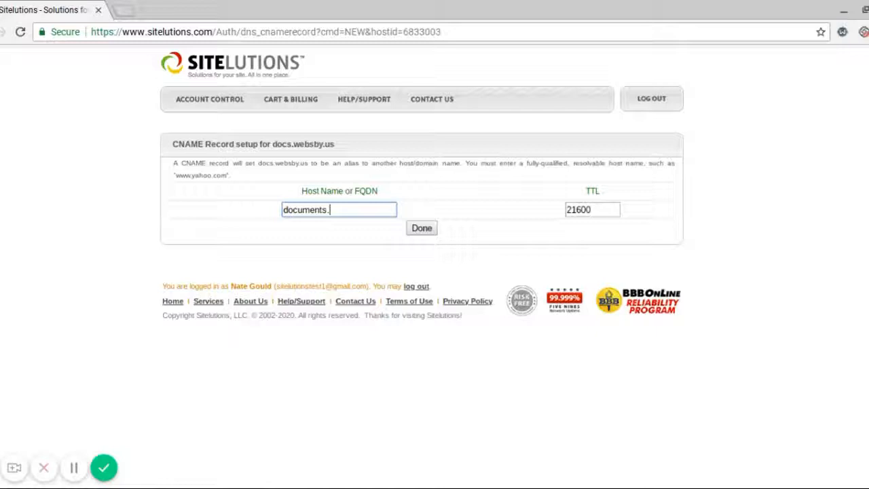
text(.websby/us)
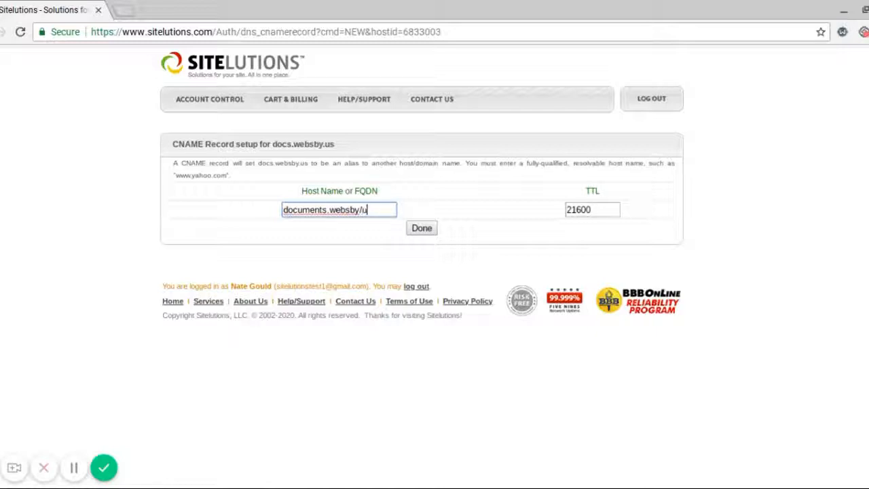
key(BackSpace)
key(BackSpace)
key(BackSpace)
text(.us.)
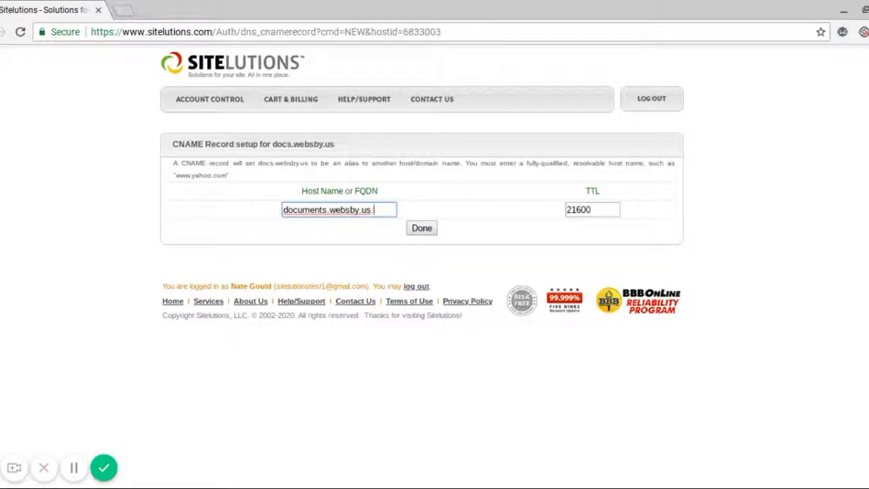
click(412, 228)
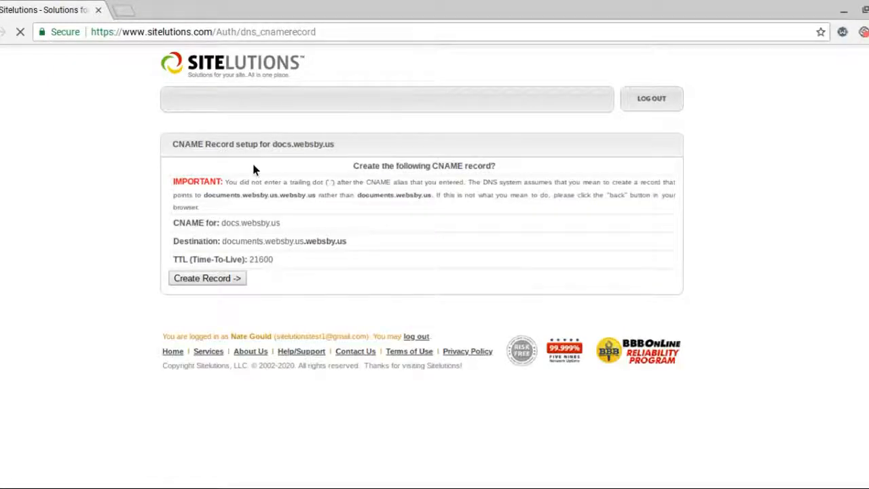
- Return to the CNAME setup, add the trailing dot to make the destination documents.websby.us., and create the record
double_click(222, 241)
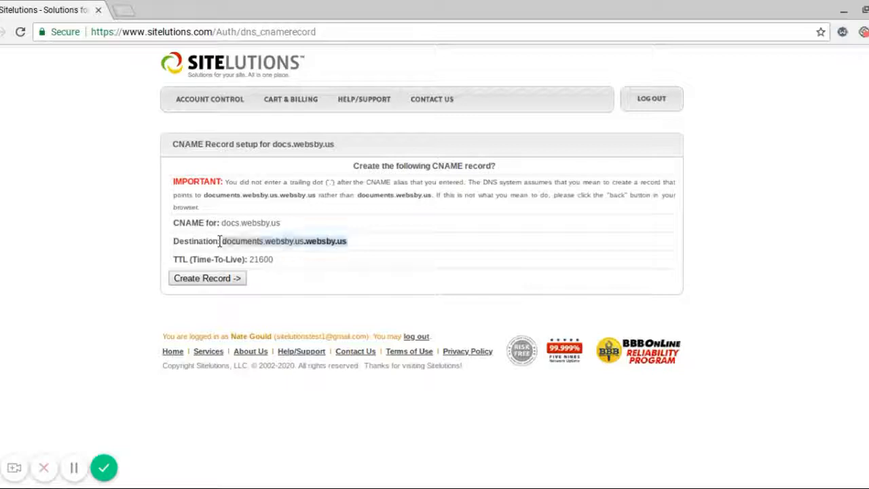
click(342, 222)
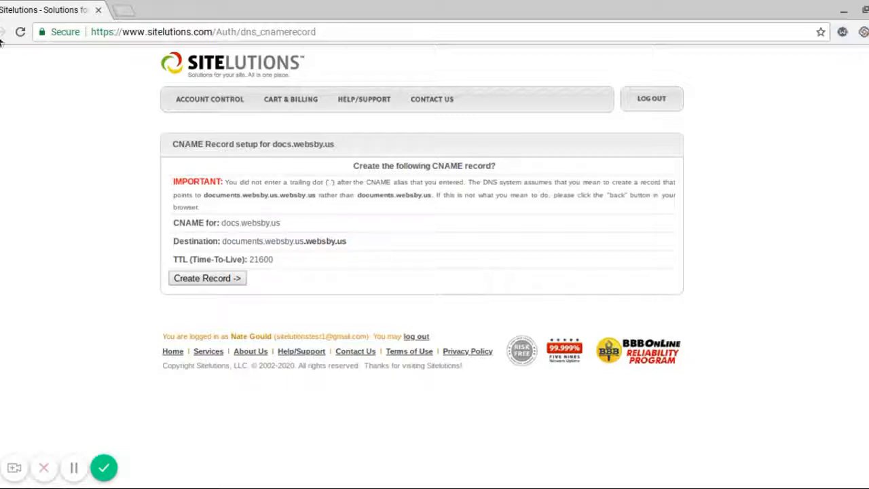
click(0, 32)
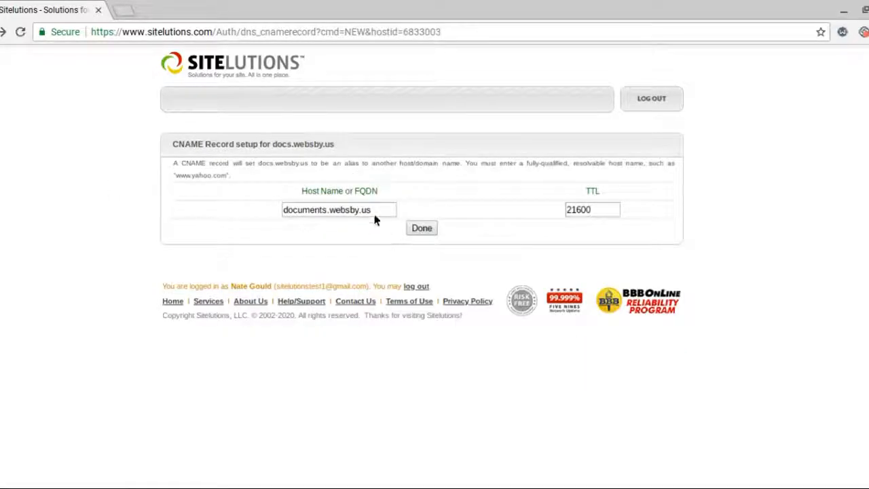
click(373, 211)
text(.)
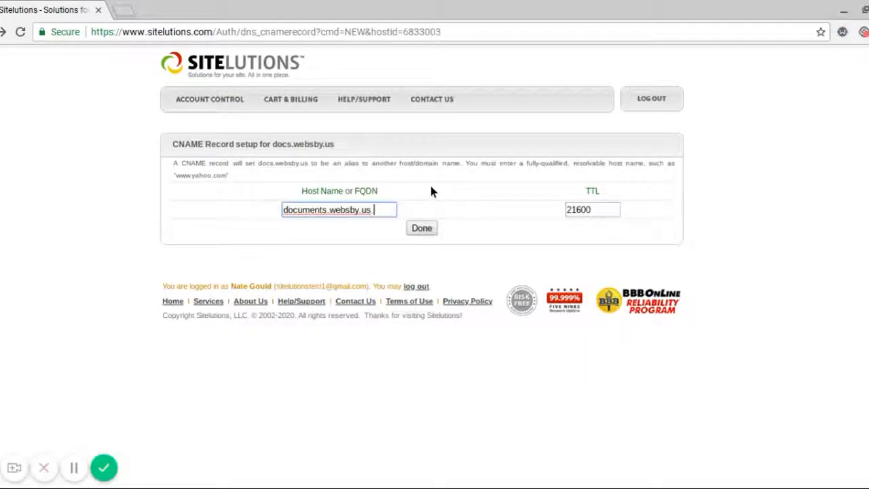
click(428, 230)
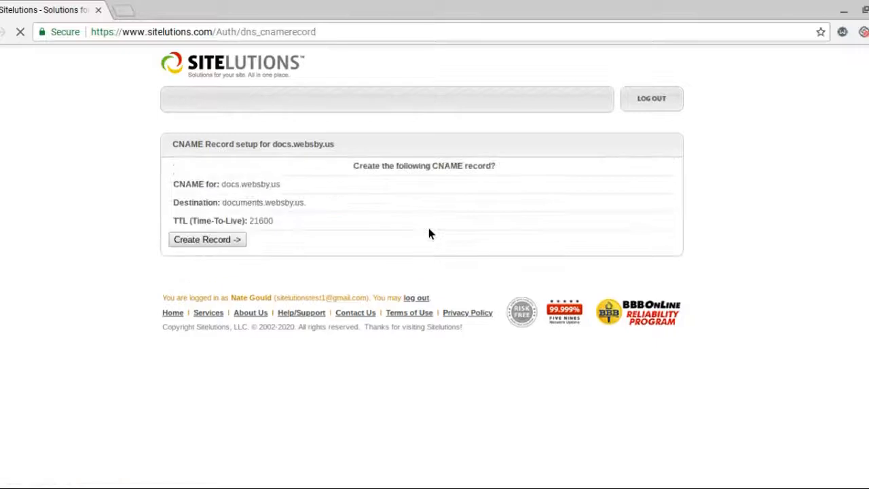
click(207, 241)
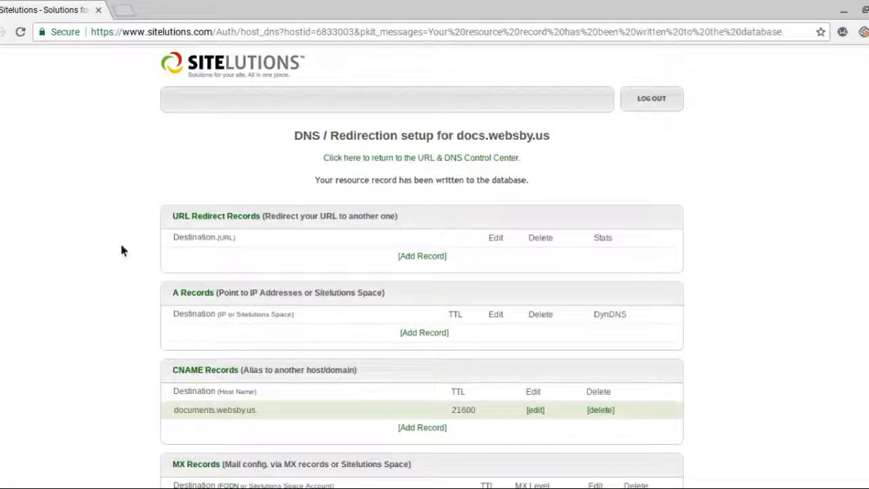
- Review the new CNAME entry and the other record sections on the docs.websby.us DNS setup page
scroll(122, 248, down, 1)
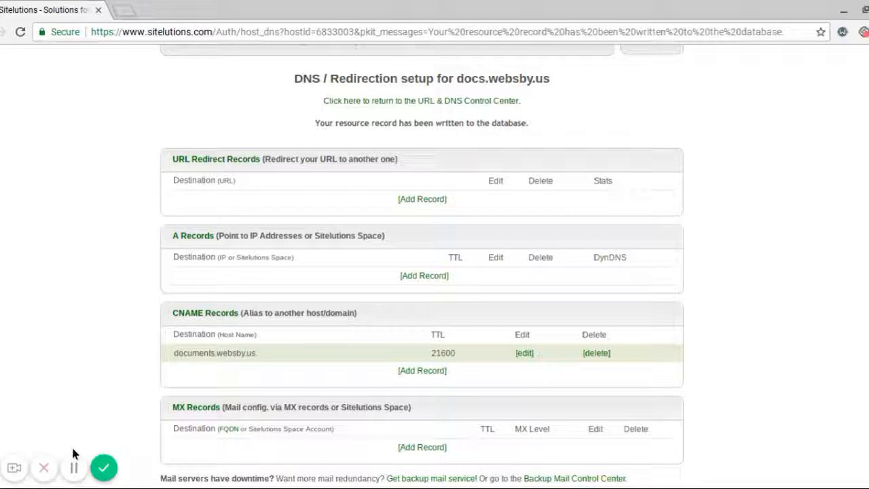
scroll(41, 407, up, 2)
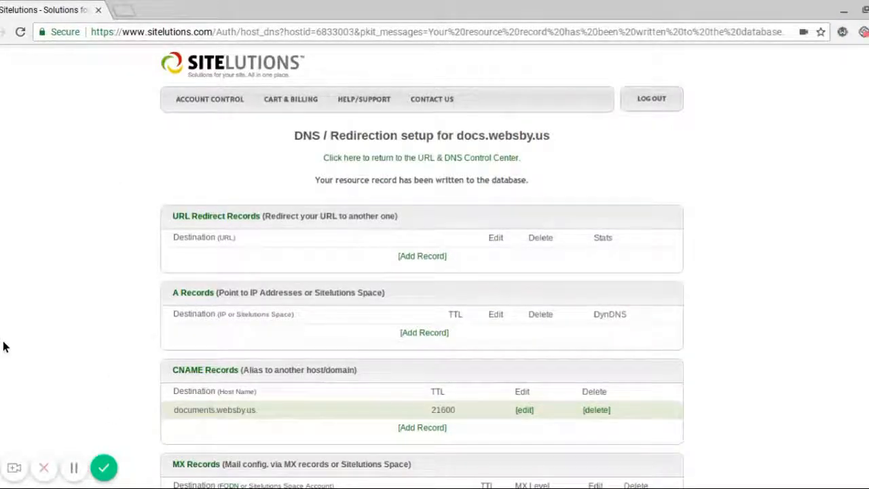
scroll(101, 290, down, 4)
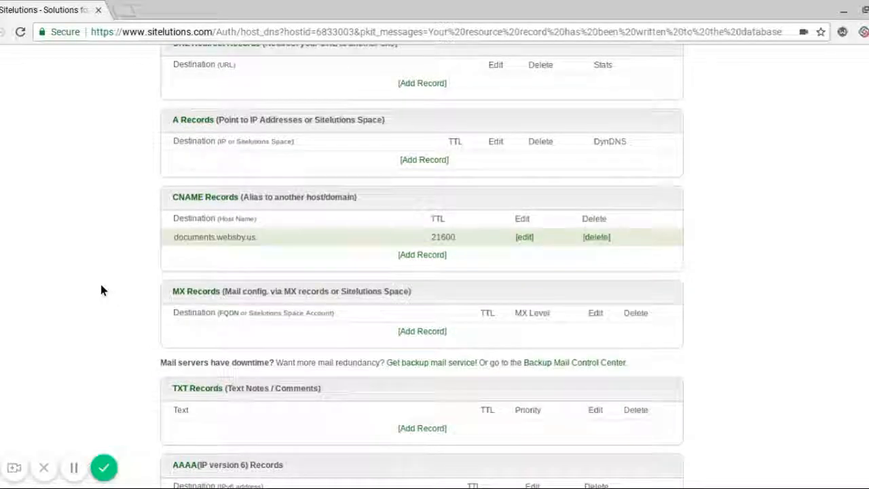
scroll(144, 257, down, 1)
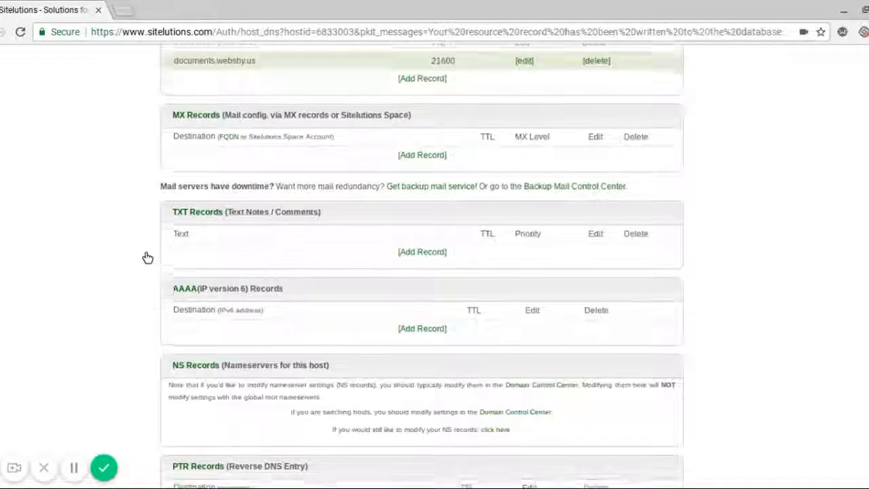
scroll(146, 257, up, 5)
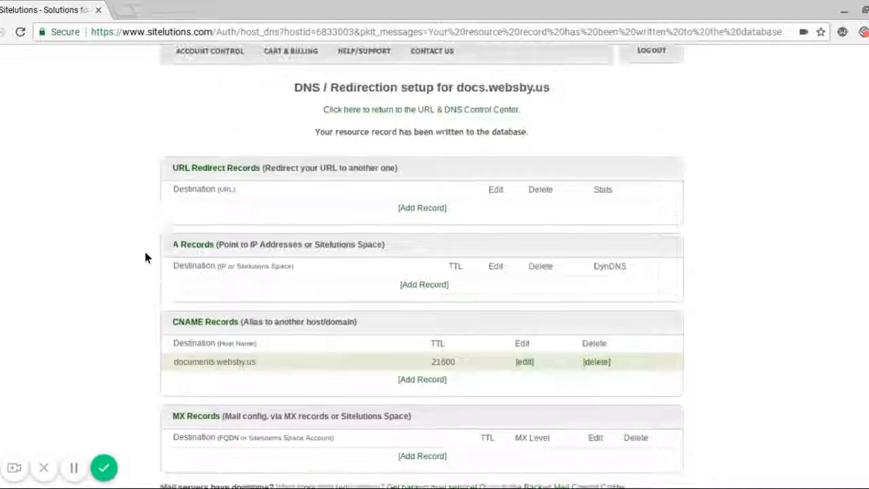
scroll(206, 261, down, 1)
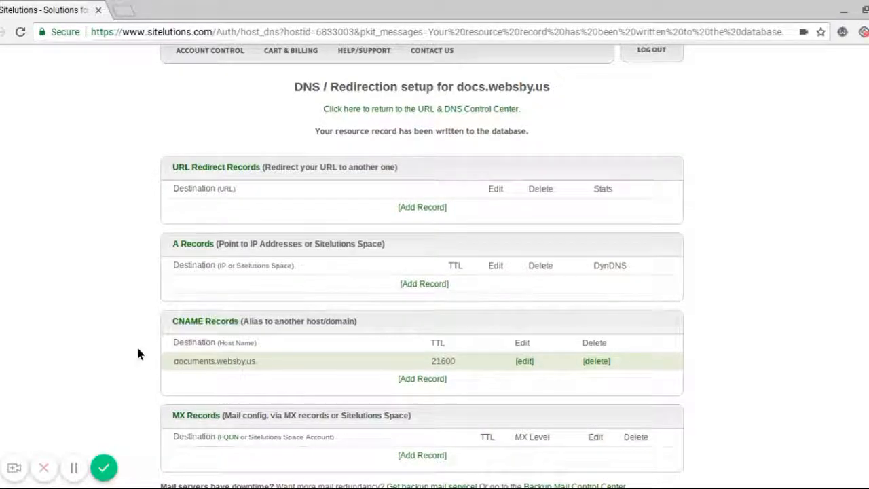
scroll(137, 354, down, 2)
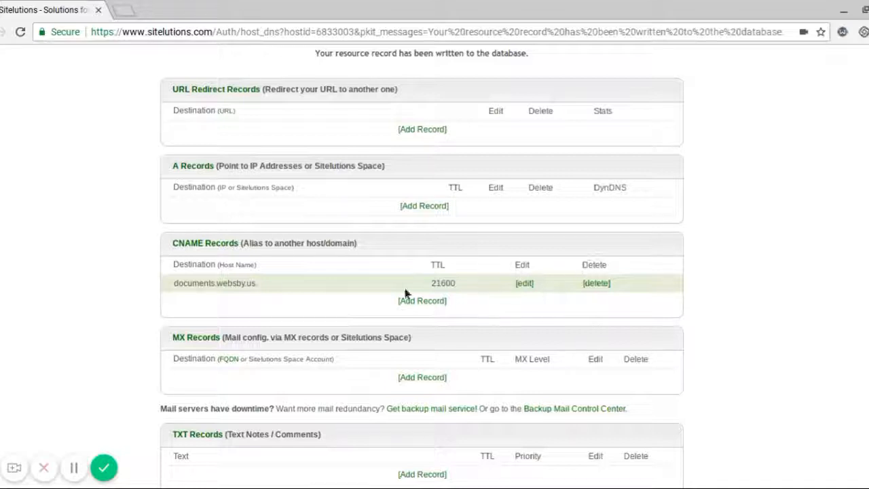
scroll(40, 233, up, 3)
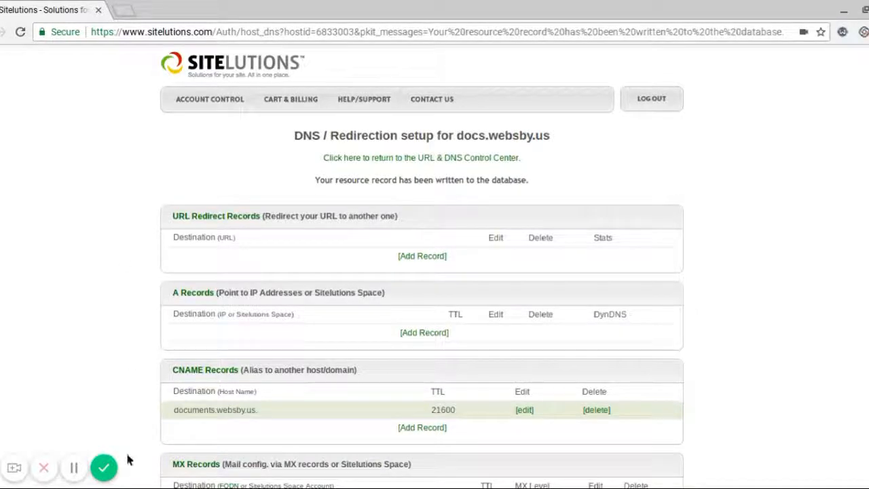
click(104, 467)
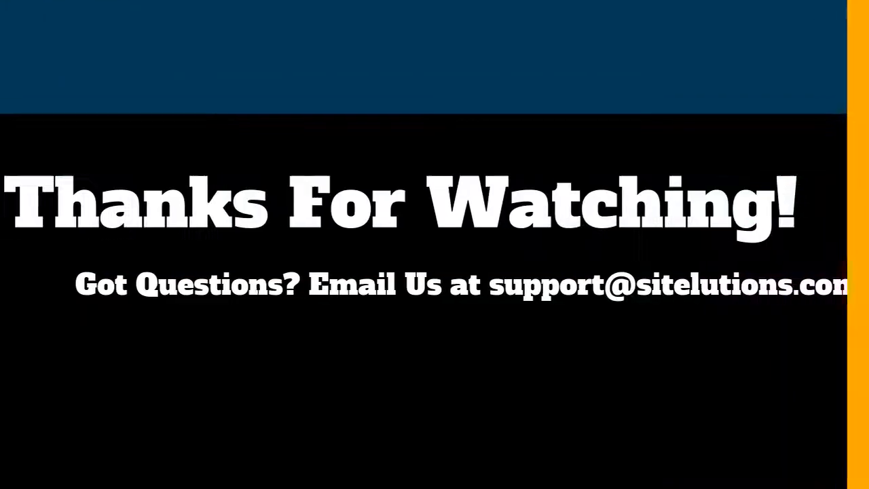